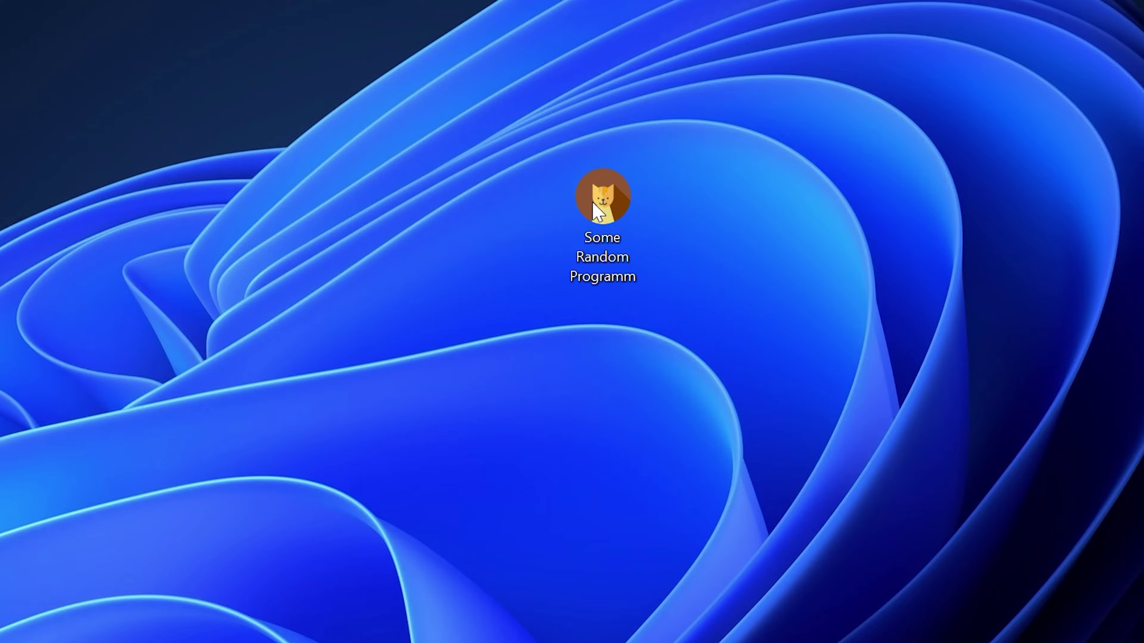
- Launch Some Random Programm from the desktop to show its missing MSVCP100.dll error
{"action": "double_click", "coordinate": [615, 194]}
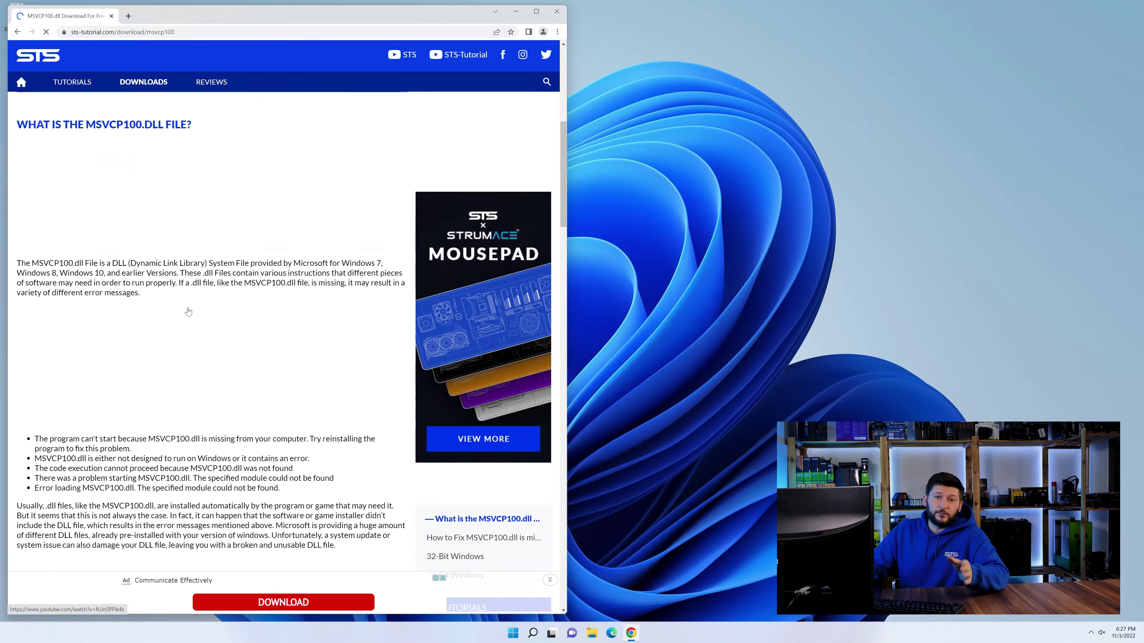
- Download both the 64-bit and 32-bit MSVCP100.dll zip files from the STS-Tutorial page
{"action": "scroll", "coordinate": [192, 302], "scroll_direction": "down", "scroll_amount": 15}
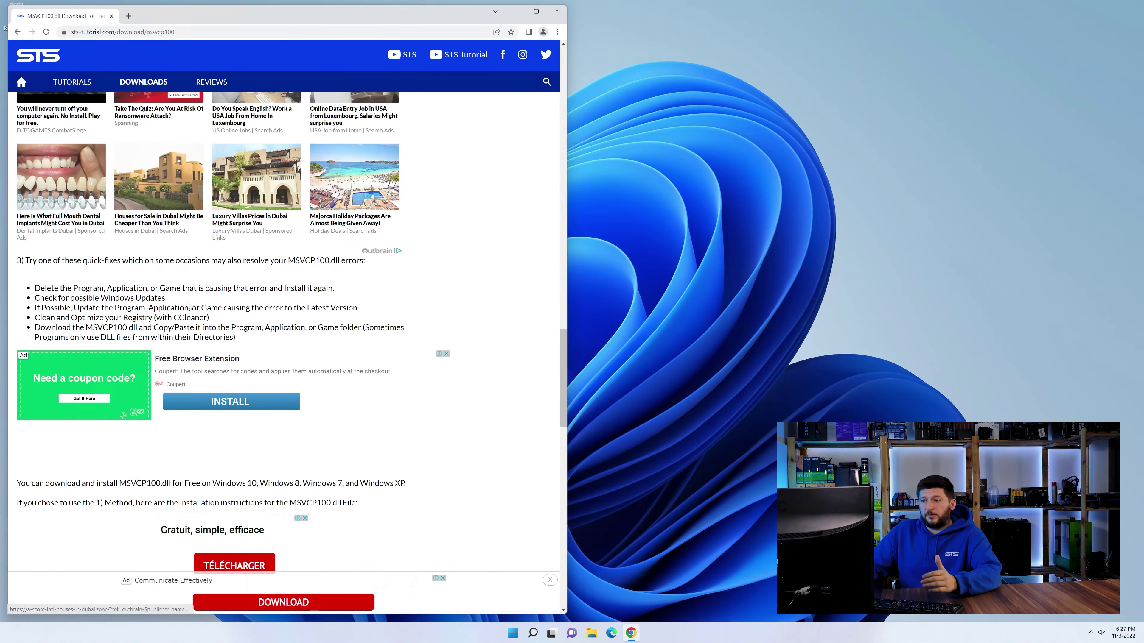
{"action": "scroll", "coordinate": [190, 306], "scroll_direction": "down", "scroll_amount": 10}
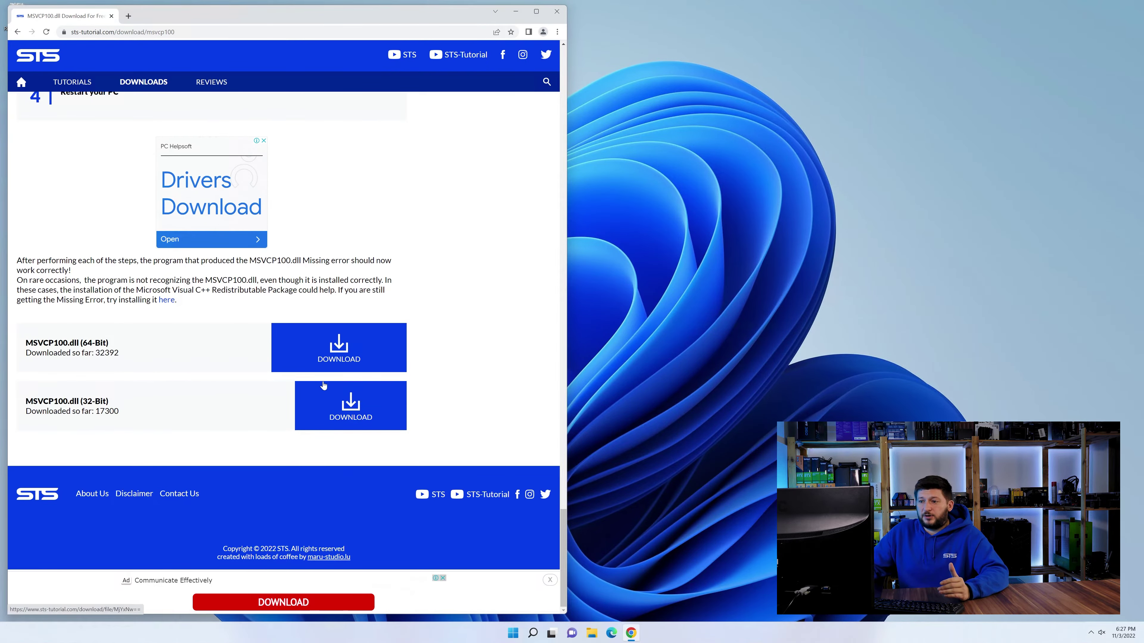
{"action": "left_click", "coordinate": [333, 351]}
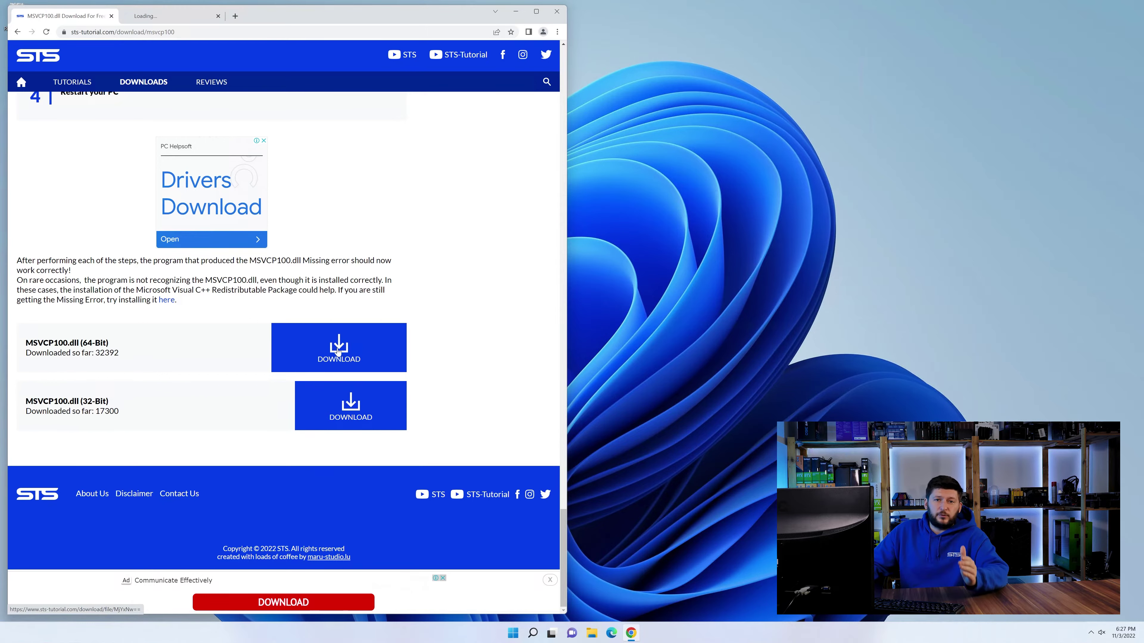
{"action": "left_click", "coordinate": [361, 426]}
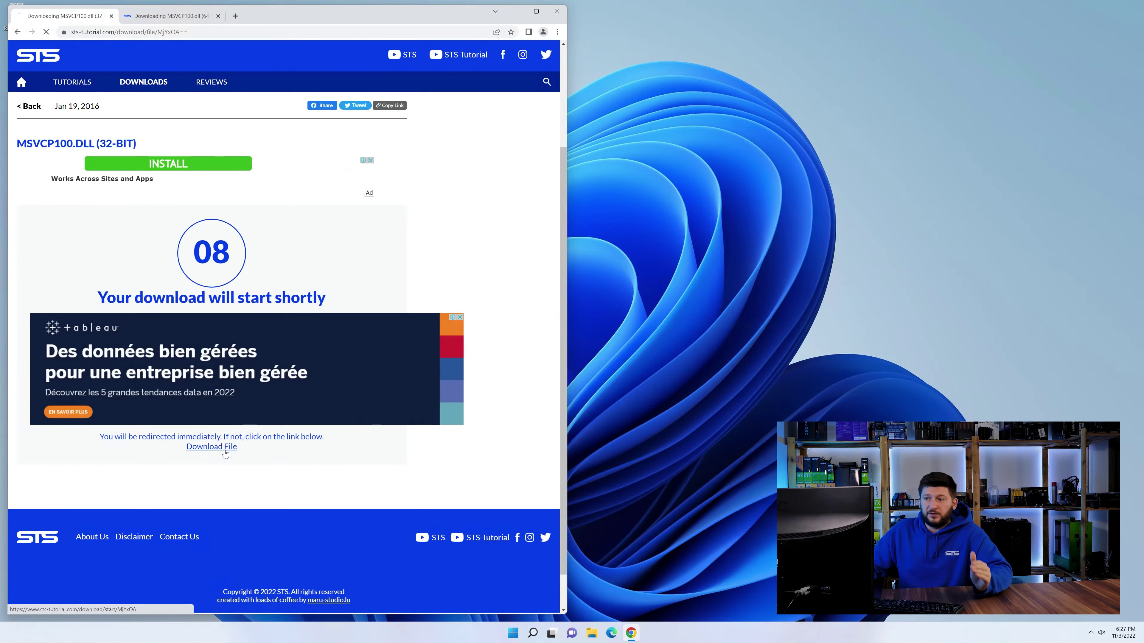
{"action": "key", "text": "ctrl+Tab"}
{"action": "scroll", "coordinate": [219, 475], "scroll_direction": "down", "scroll_amount": 4}
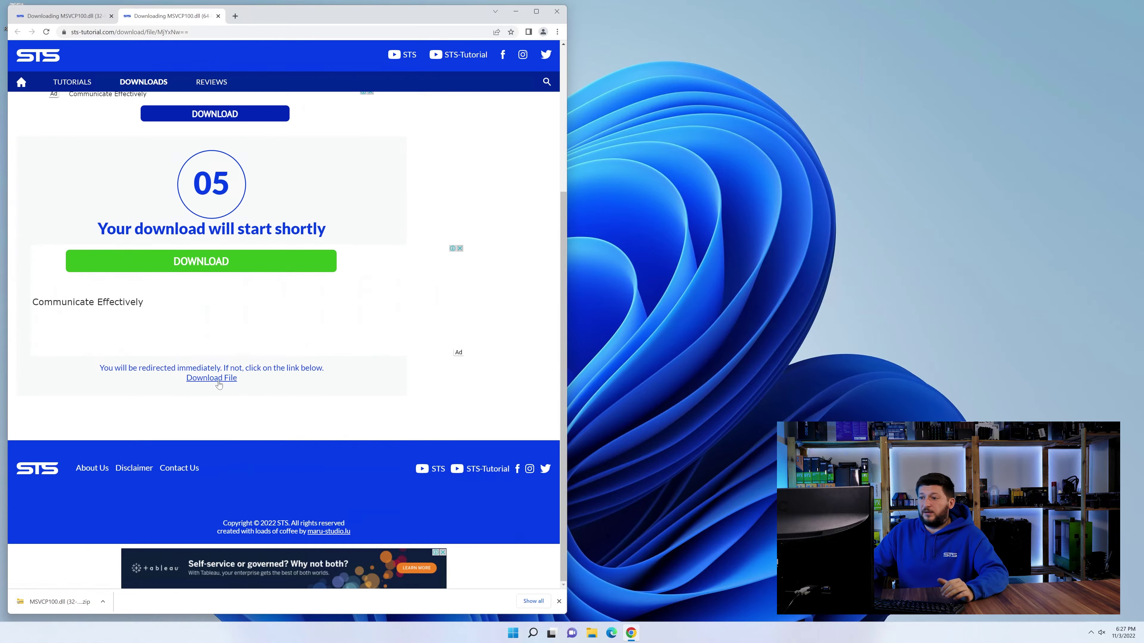
- Arrange both MSVCP100.dll archives side by side showing their msvcp100.dll files, plus a new Explorer window
{"action": "left_click", "coordinate": [212, 378]}
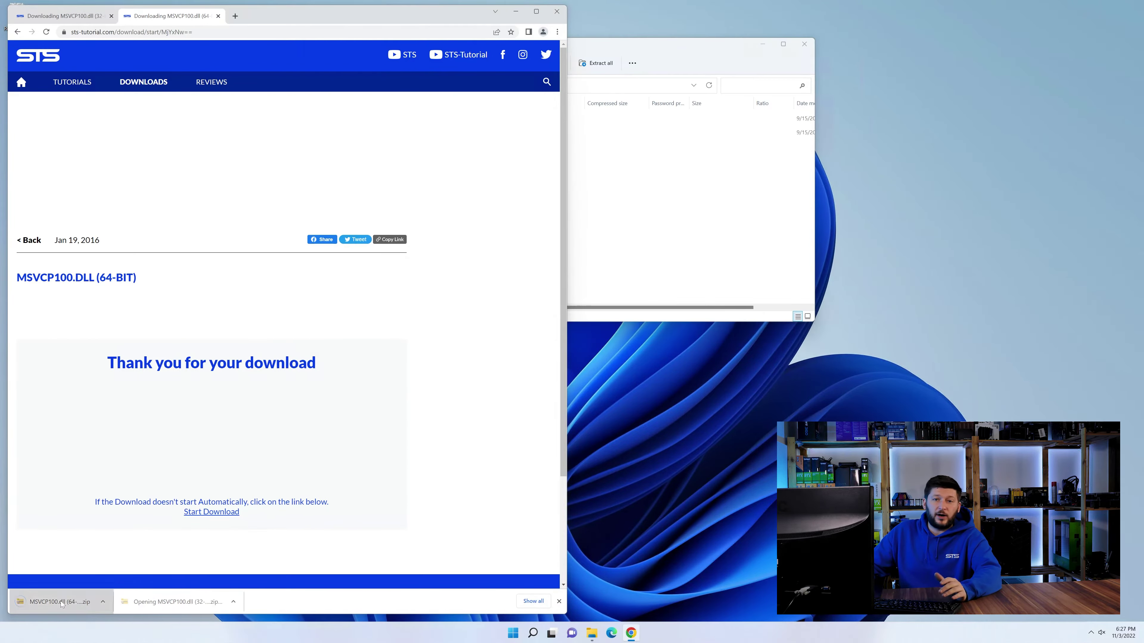
{"action": "left_click", "coordinate": [516, 11]}
{"action": "left_click_drag", "start_coordinate": [470, 56], "coordinate": [728, 339]}
{"action": "left_click_drag", "start_coordinate": [641, 46], "coordinate": [412, 342]}
{"action": "double_click", "coordinate": [198, 425]}
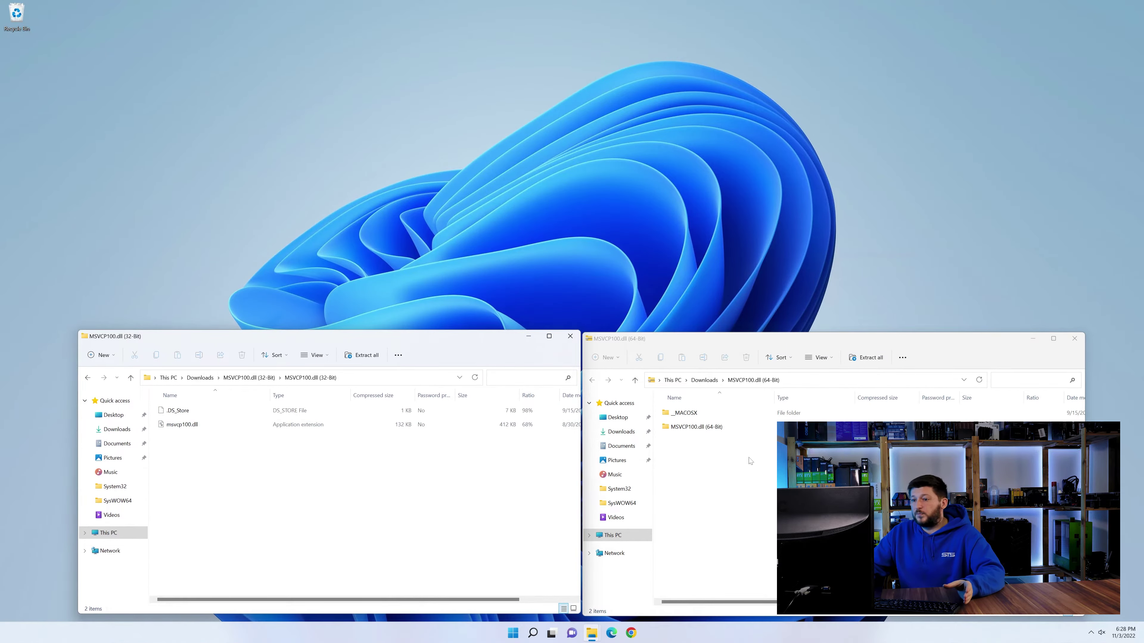
{"action": "double_click", "coordinate": [722, 429]}
{"action": "middle_click", "coordinate": [592, 634]}
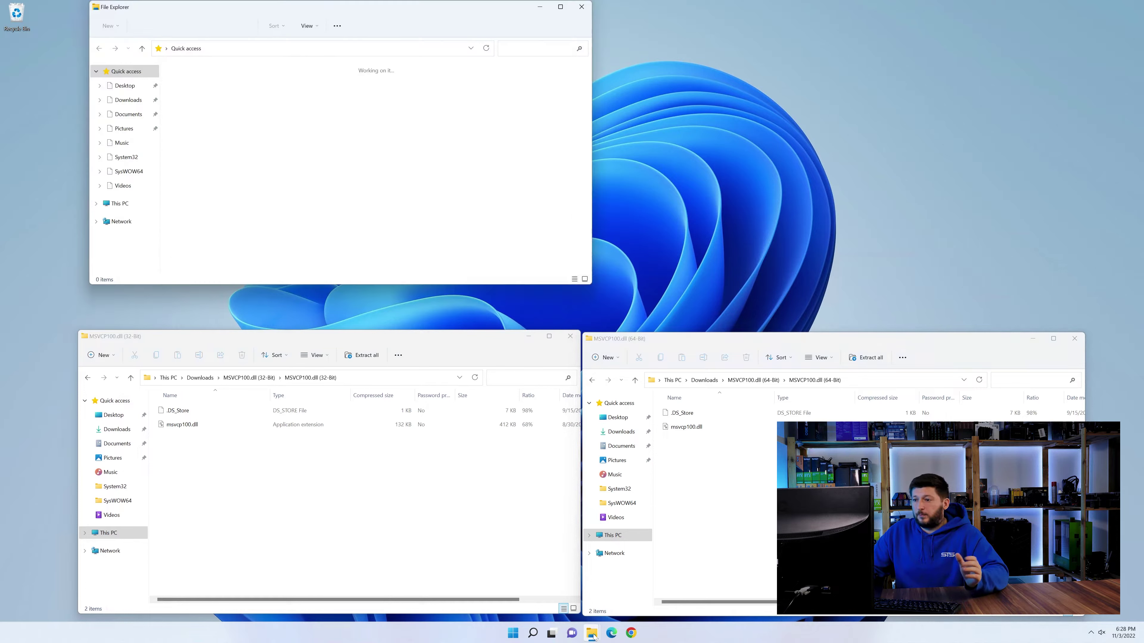
- Browse the new Explorer window to This PC > Local Disk (C:) > Windows and select System32
{"action": "left_click_drag", "start_coordinate": [608, 34], "coordinate": [759, 45]}
{"action": "left_click", "coordinate": [378, 234]}
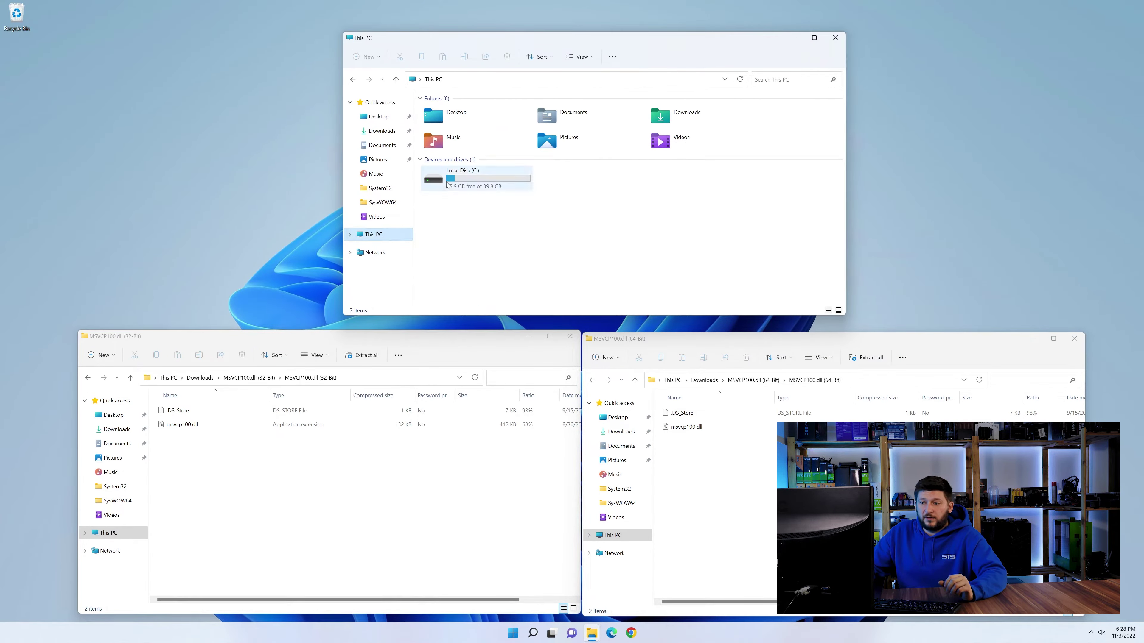
{"action": "double_click", "coordinate": [497, 186]}
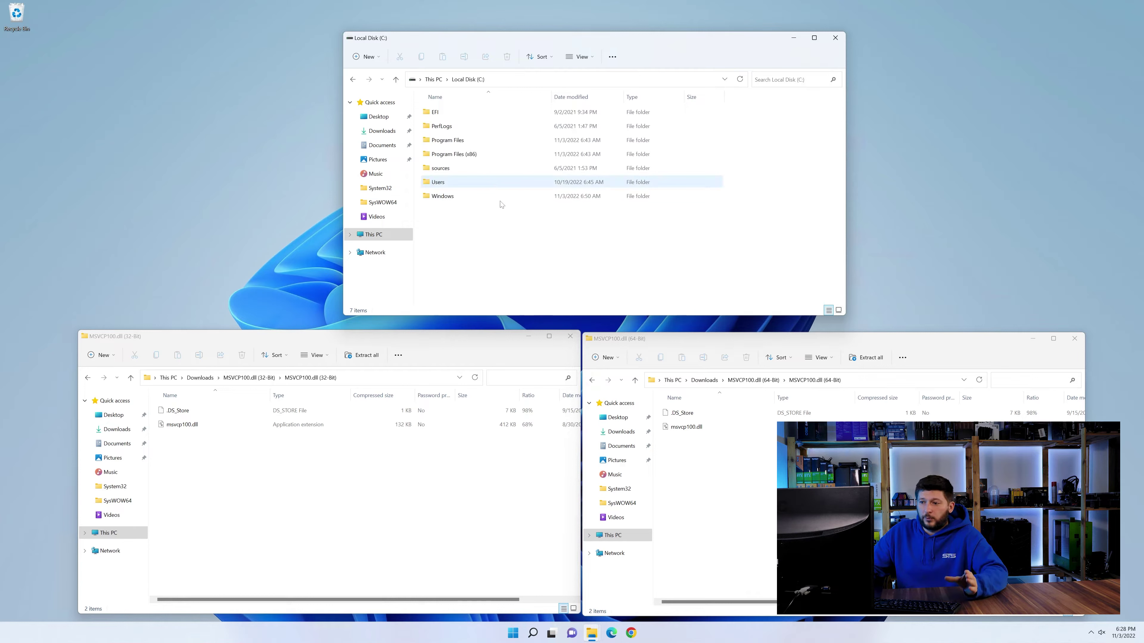
{"action": "double_click", "coordinate": [473, 196]}
{"action": "scroll", "coordinate": [478, 197], "scroll_direction": "down", "scroll_amount": 15}
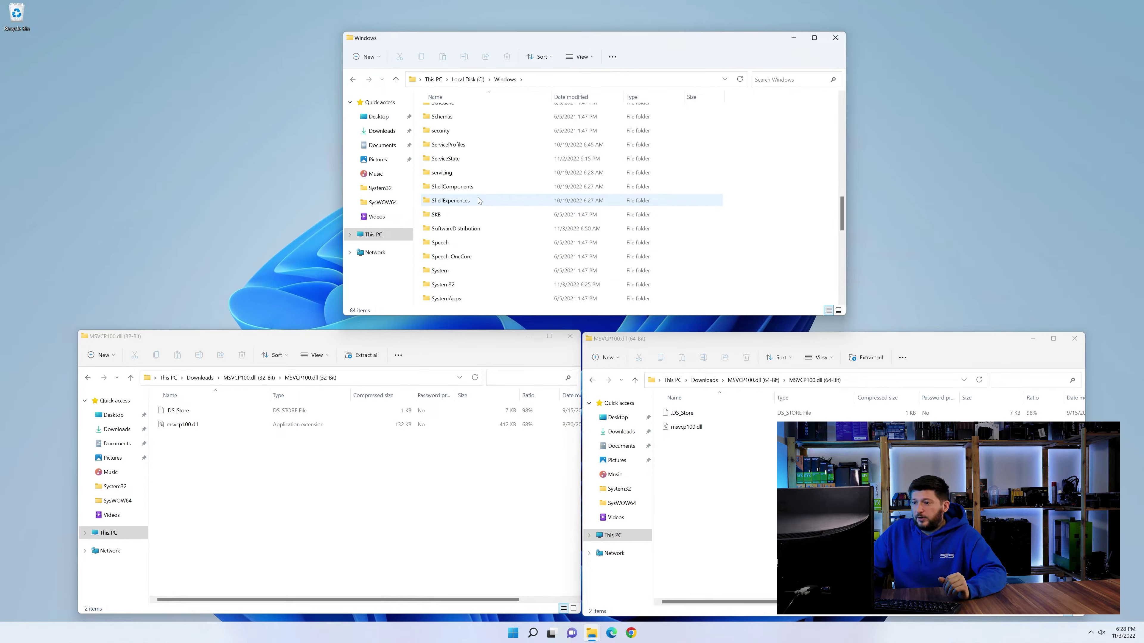
{"action": "scroll", "coordinate": [461, 156], "scroll_direction": "down", "scroll_amount": 2}
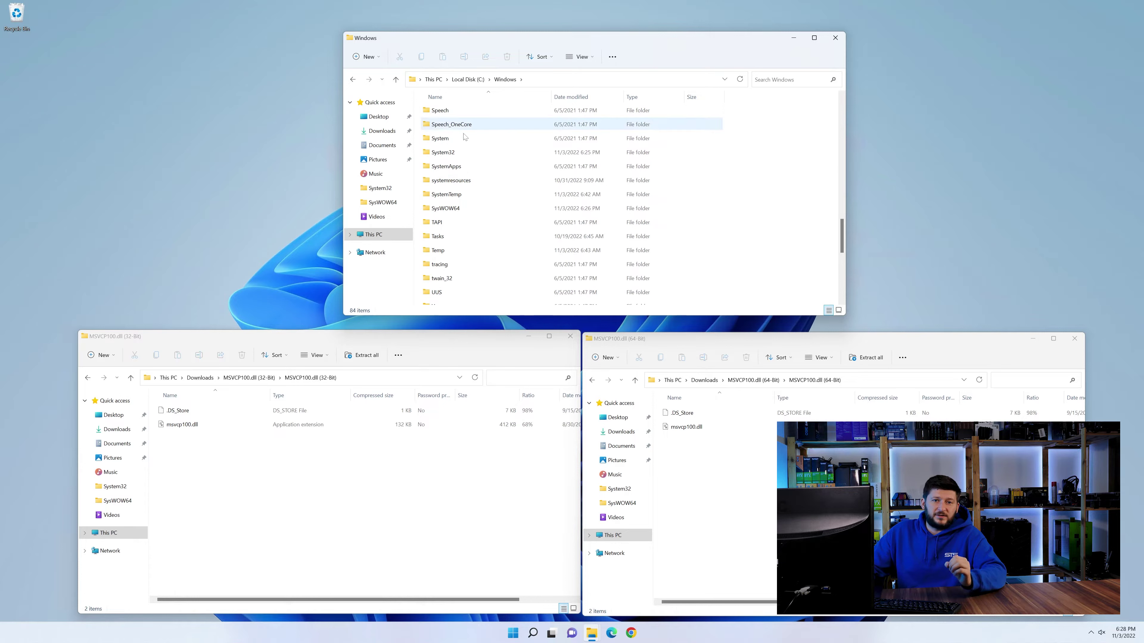
{"action": "left_click", "coordinate": [457, 153]}
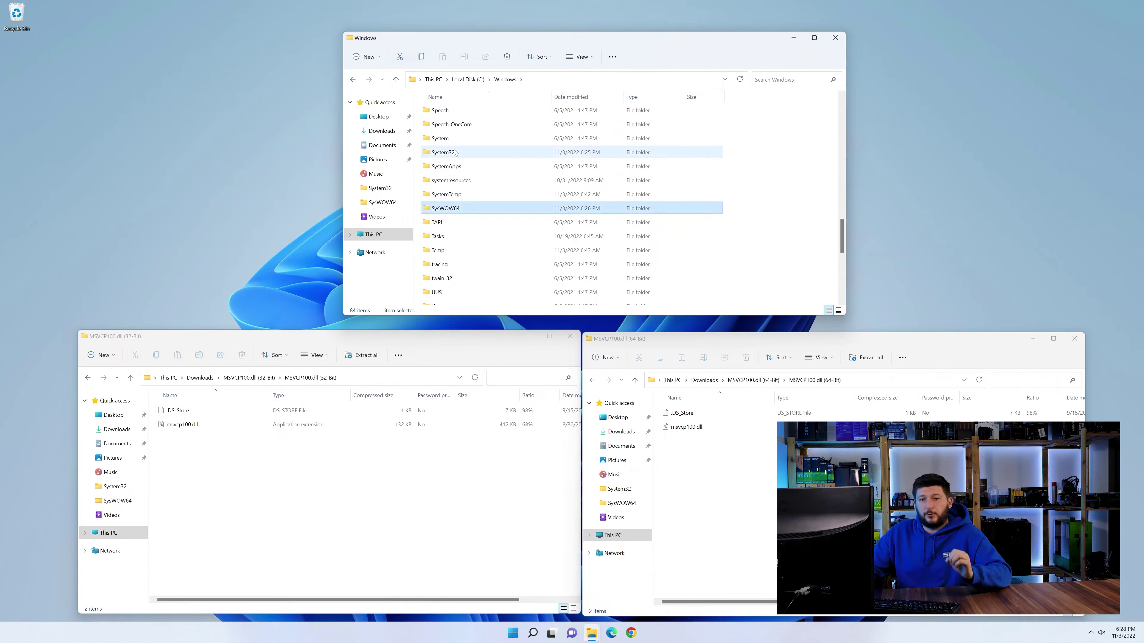
- Copy the 64-bit msvcp100.dll into System32 and the 32-bit one into SysWOW64, then close all Explorer windows
{"action": "left_click_drag", "start_coordinate": [686, 426], "coordinate": [460, 144]}
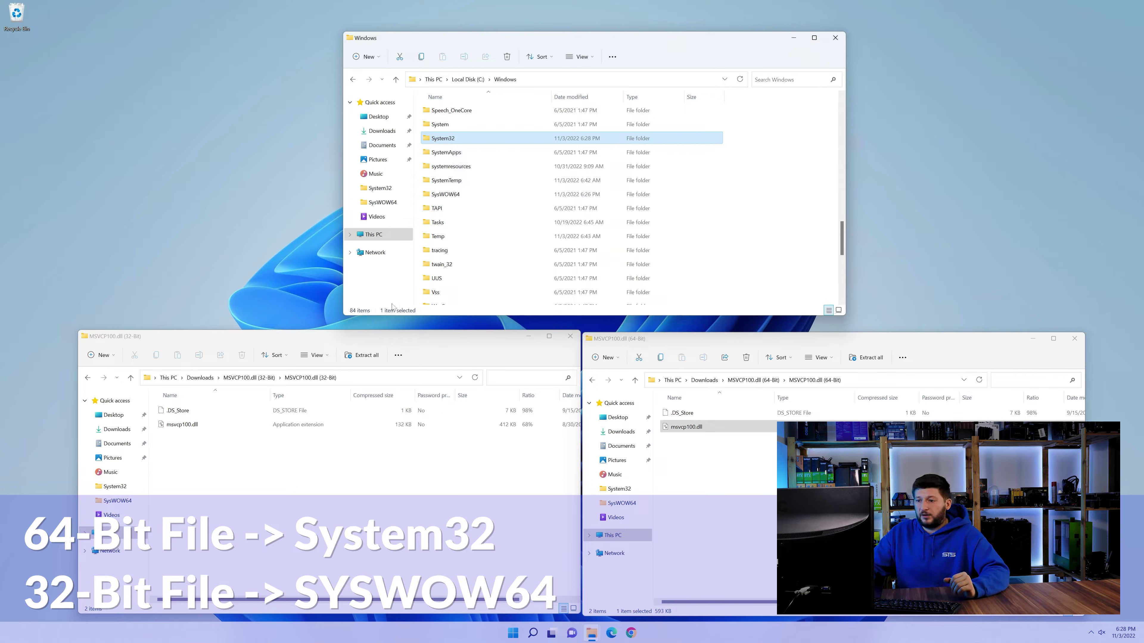
{"action": "left_click_drag", "start_coordinate": [182, 425], "coordinate": [441, 195]}
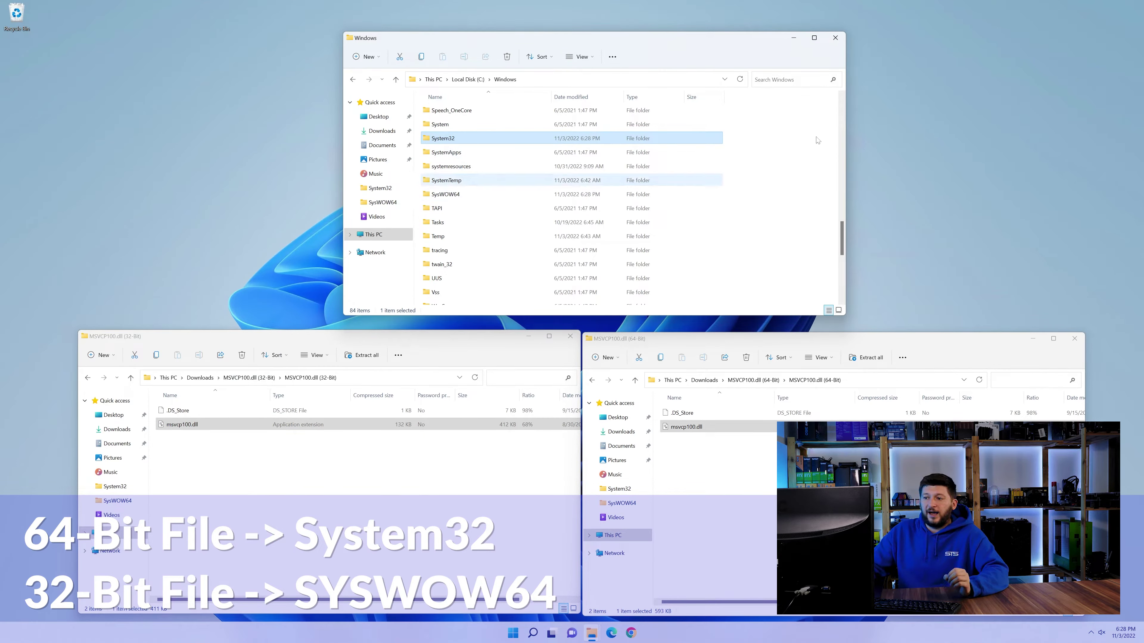
{"action": "left_click", "coordinate": [835, 38]}
{"action": "left_click", "coordinate": [1074, 339]}
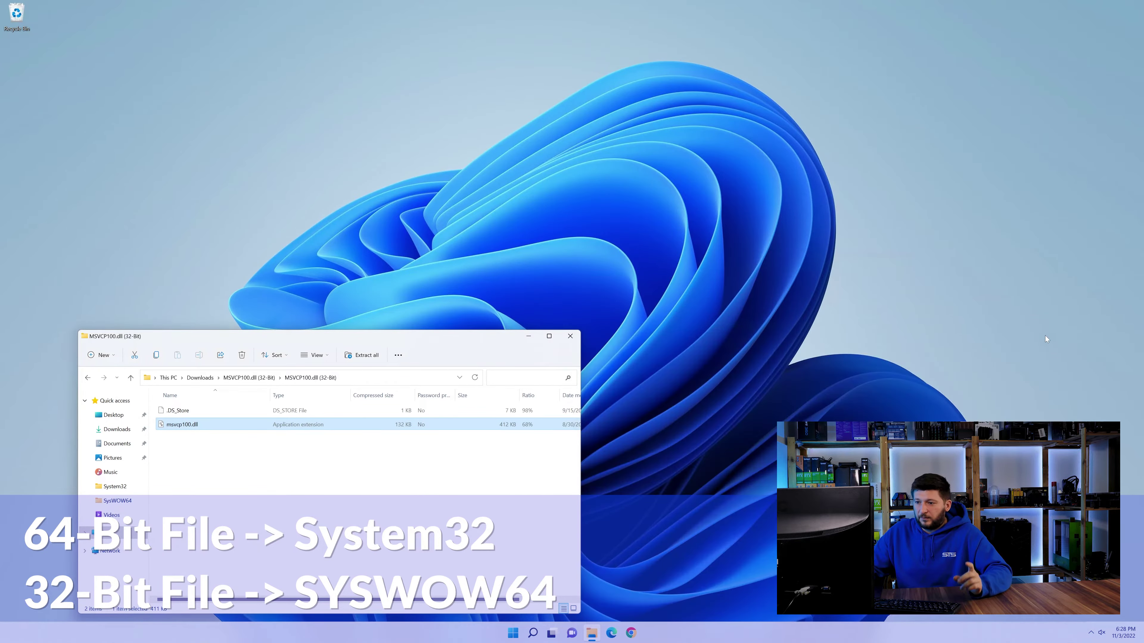
{"action": "left_click", "coordinate": [570, 337]}
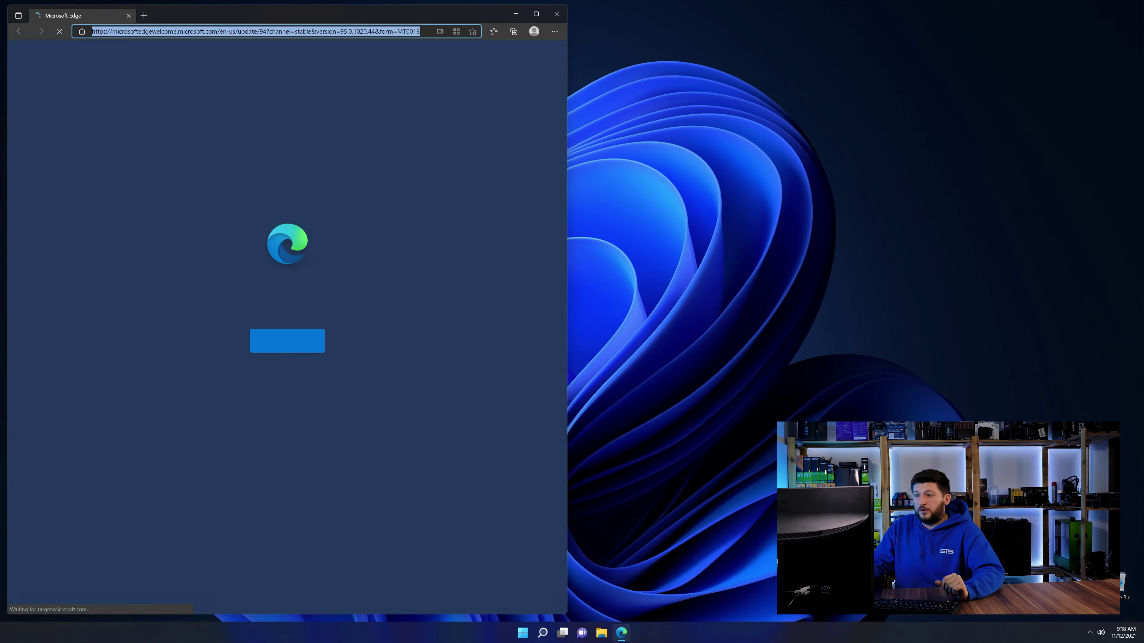
- Load the STS-Tutorial Visual C++ Redistributable 2019 page in Edge and request the 64-bit download
{"action": "left_click", "coordinate": [315, 34]}
{"action": "type", "text": "https://www.sts-tutorial.com/download/credistributable2019"}
{"action": "key", "text": "Return"}
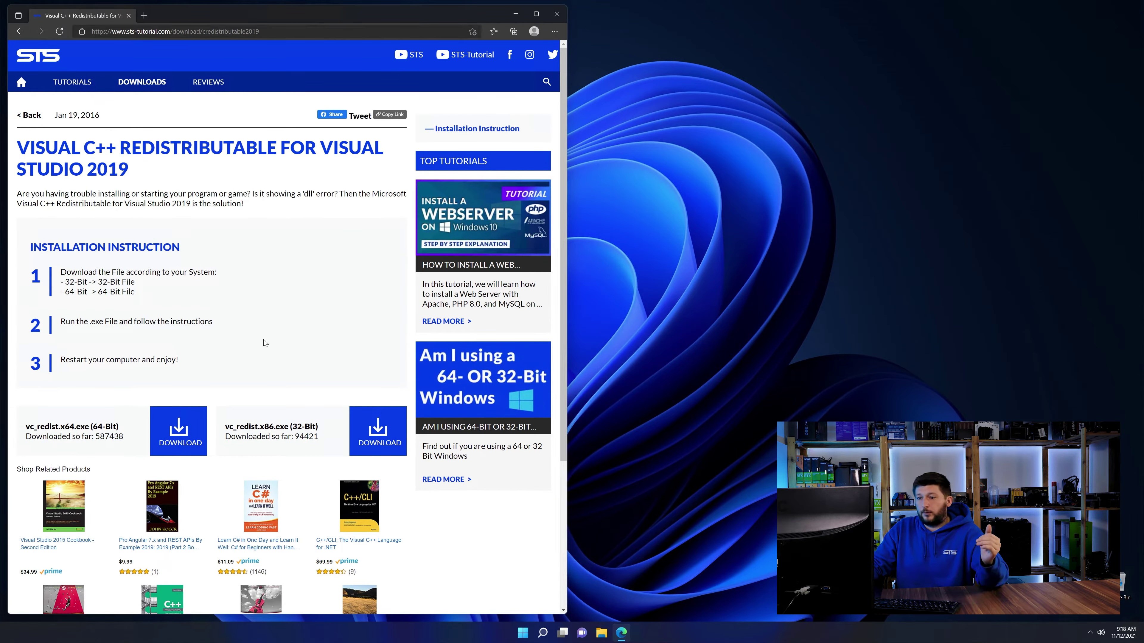
{"action": "scroll", "coordinate": [202, 392], "scroll_direction": "down", "scroll_amount": 4}
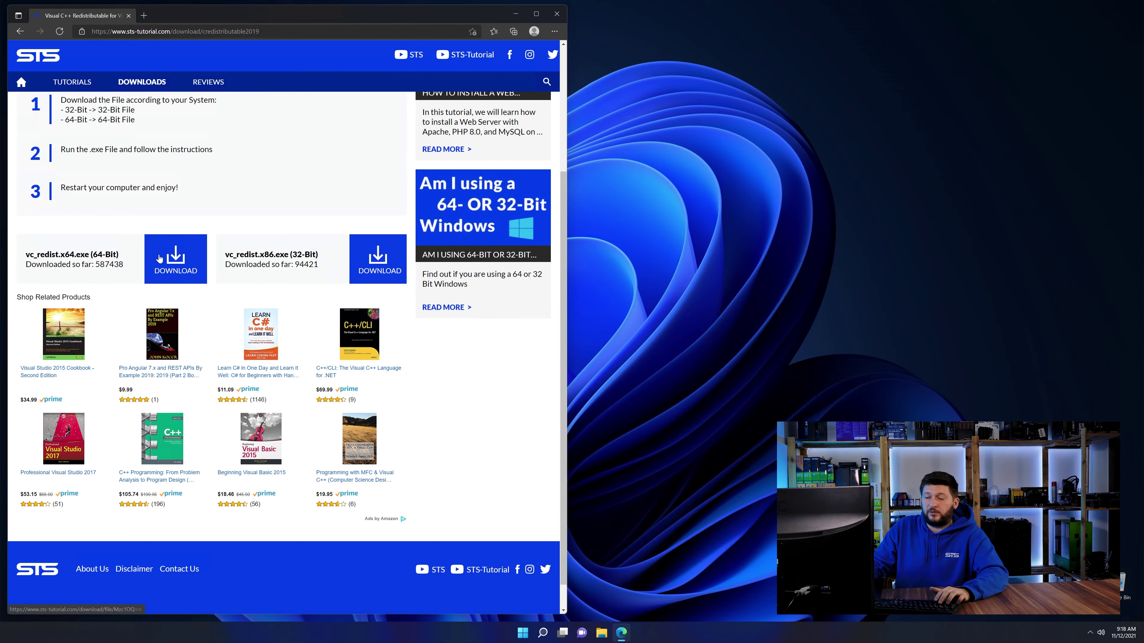
{"action": "left_click", "coordinate": [392, 271]}
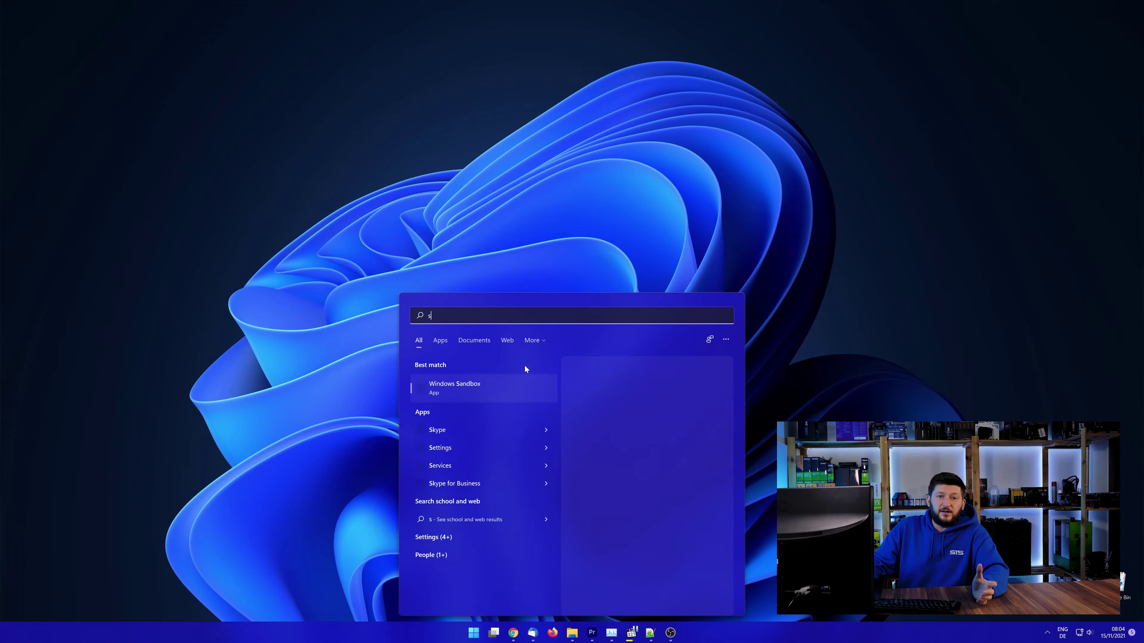
- Confirm the PC is 64-bit in System info, then download VC_redist.x64.exe, skipping the ad and countdown
{"action": "type", "text": "y"}
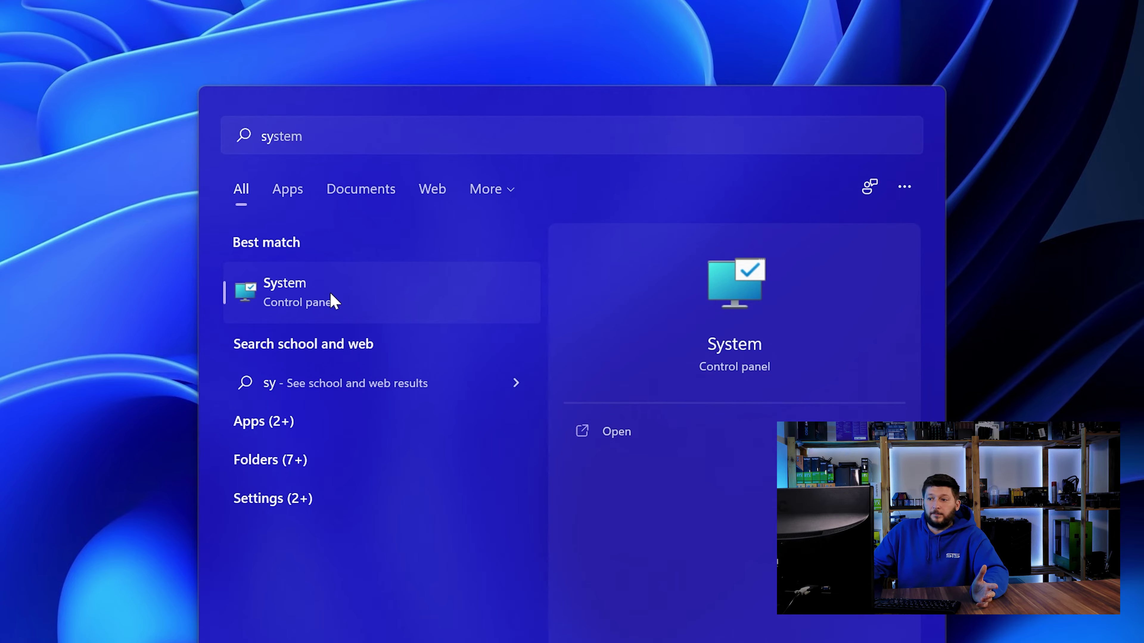
{"action": "left_click", "coordinate": [330, 294]}
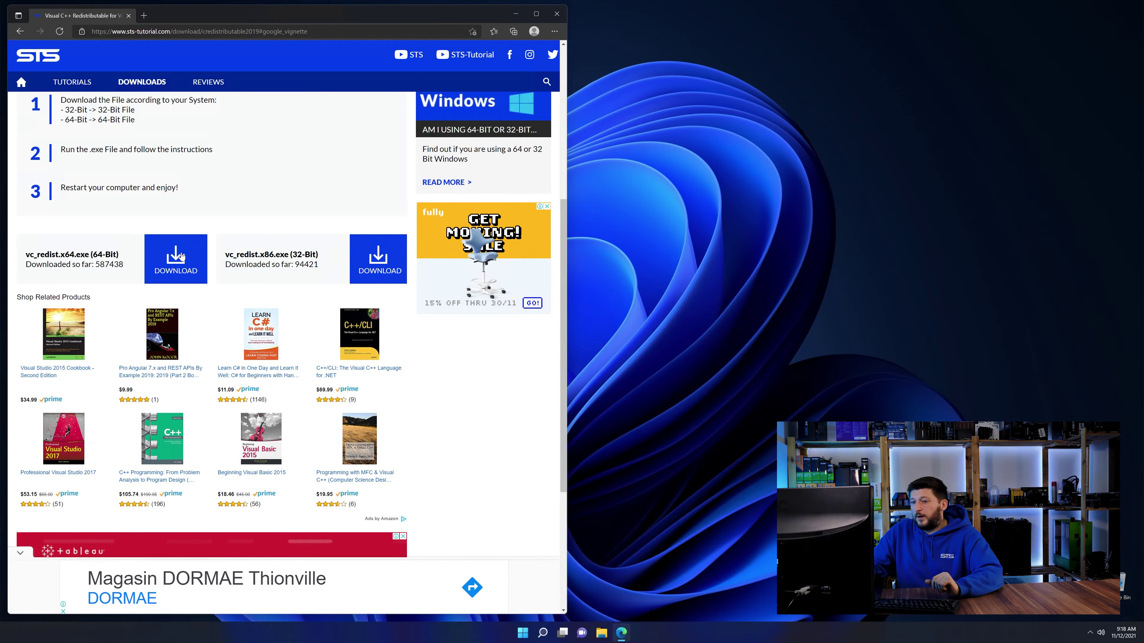
{"action": "left_click", "coordinate": [181, 256]}
{"action": "left_click", "coordinate": [313, 386]}
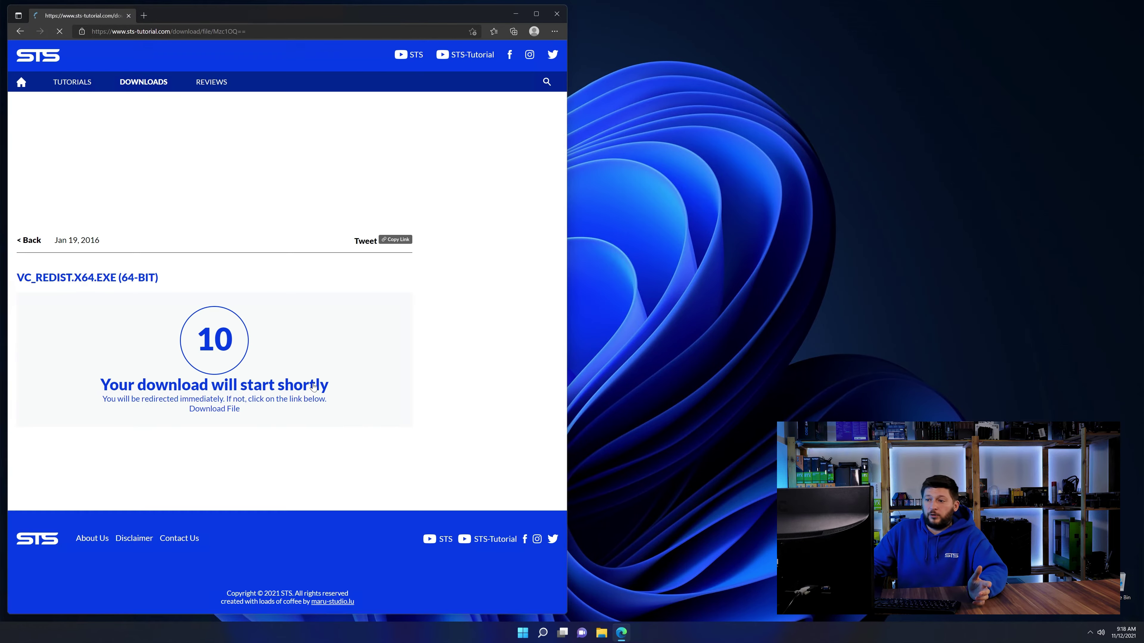
{"action": "left_click", "coordinate": [221, 409]}
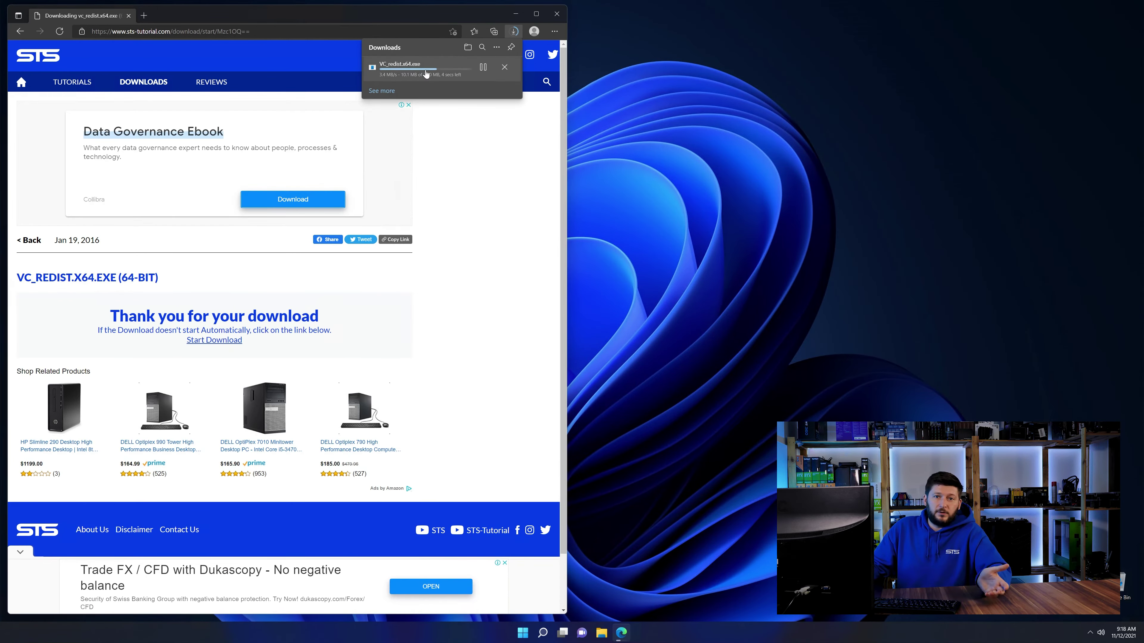
- Run VC_redist.x64.exe and install the x64 Visual C++ 2015-2019 Redistributable 14.29.30135
{"action": "left_click", "coordinate": [427, 69]}
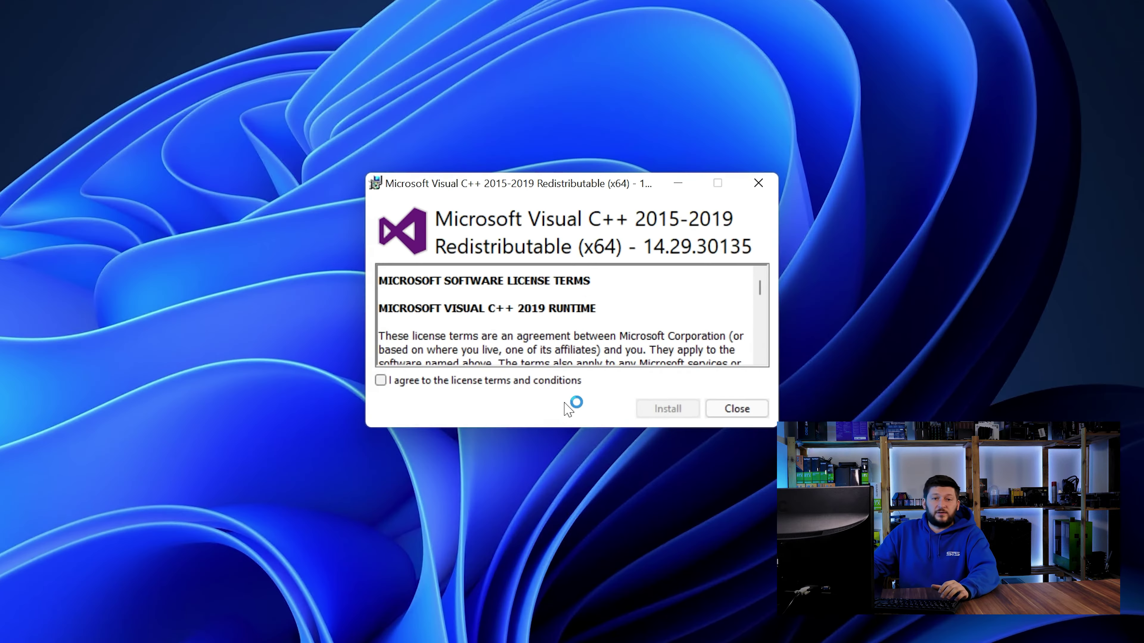
{"action": "left_click", "coordinate": [667, 408]}
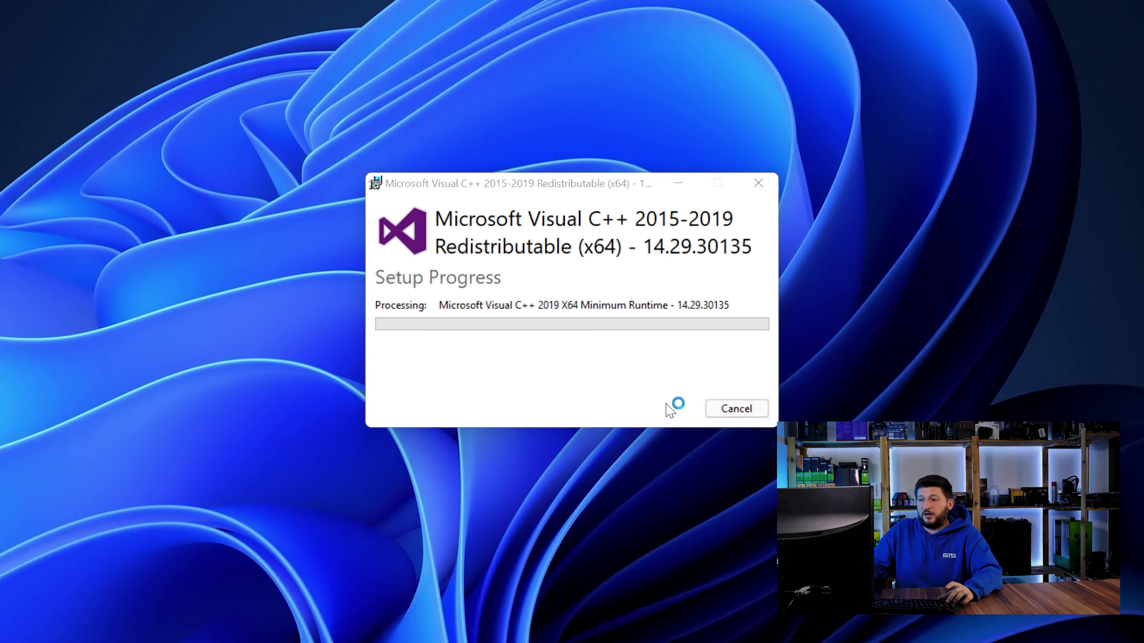